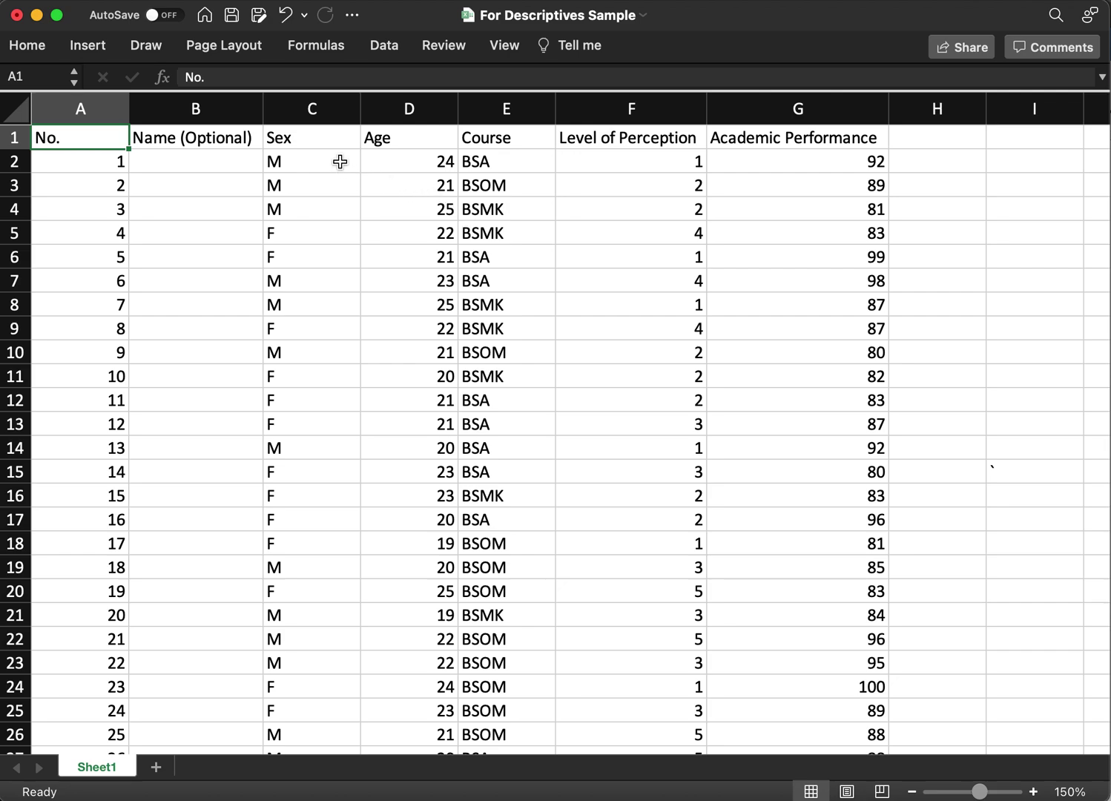
Try selecting the Sex through Academic Performance columns in Excel
mouse_move(338, 162)
left_mouse_down()
mouse_move(625, 238)
mouse_move(630, 258)
left_mouse_up()
left_click(810, 305)
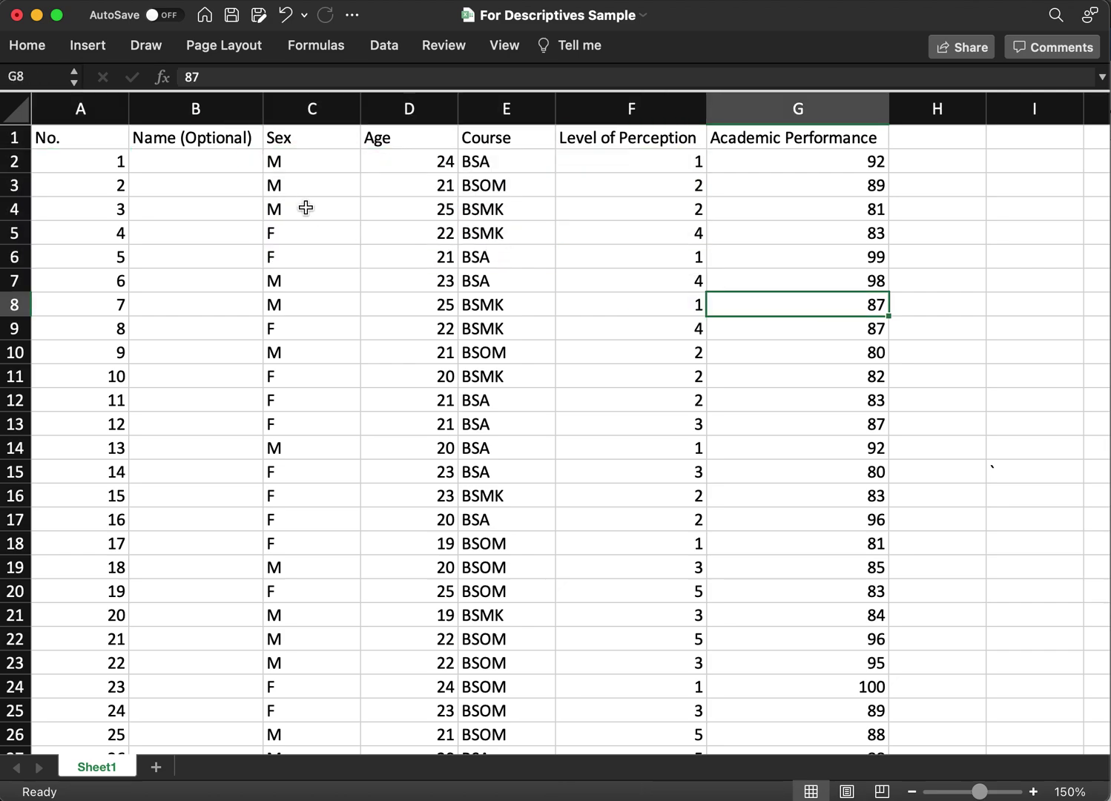
left_click(331, 114)
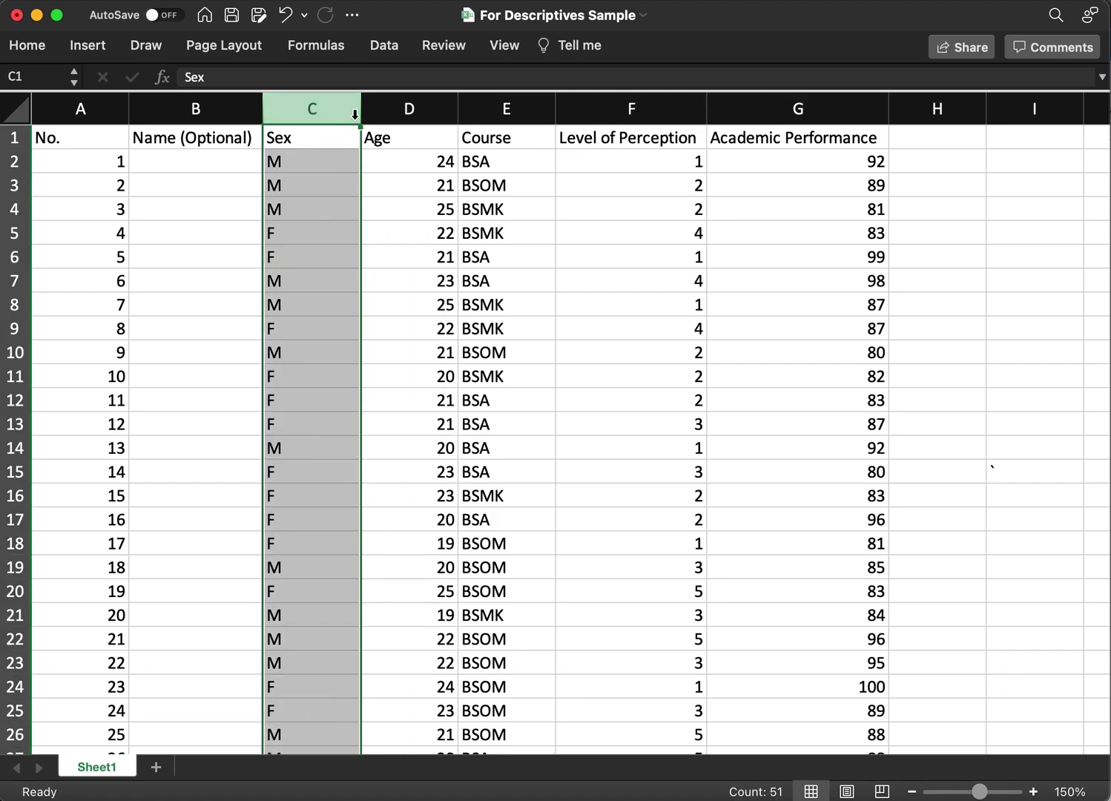
left_click_drag(338, 109, 512, 108)
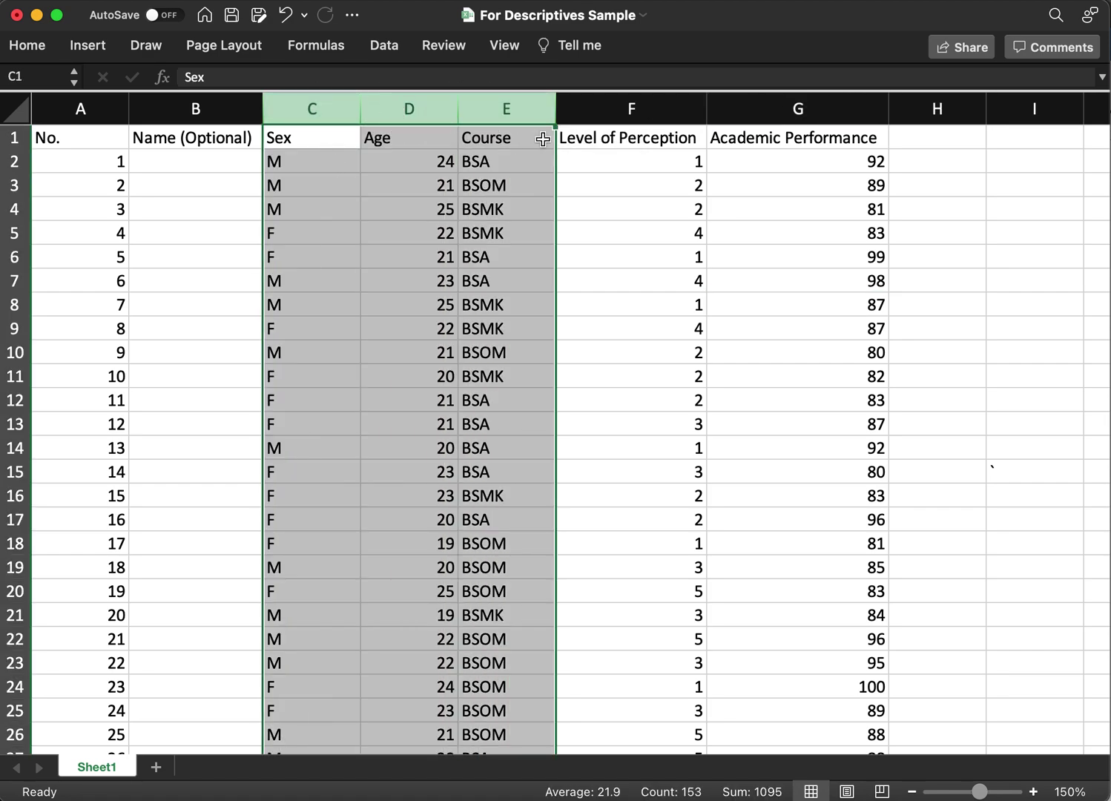
left_click(611, 208)
left_click(647, 108)
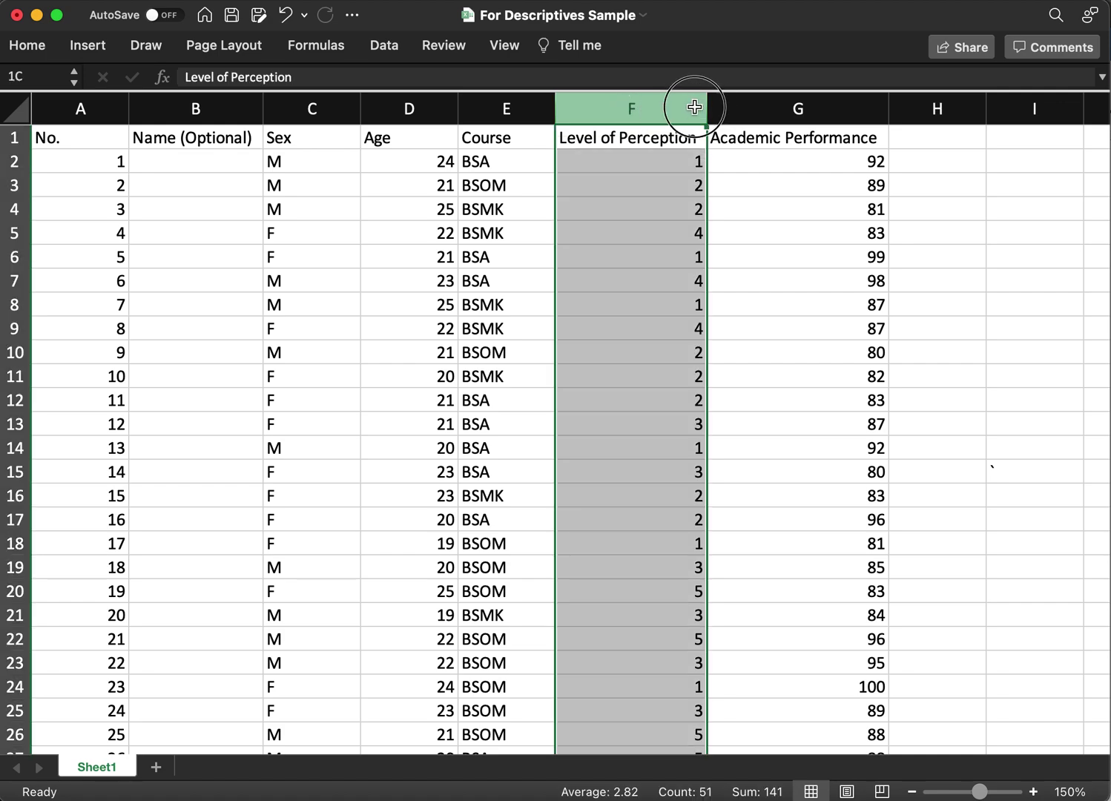
left_click_drag(694, 107, 781, 109)
left_click(797, 109)
left_click(797, 186)
left_click(678, 107)
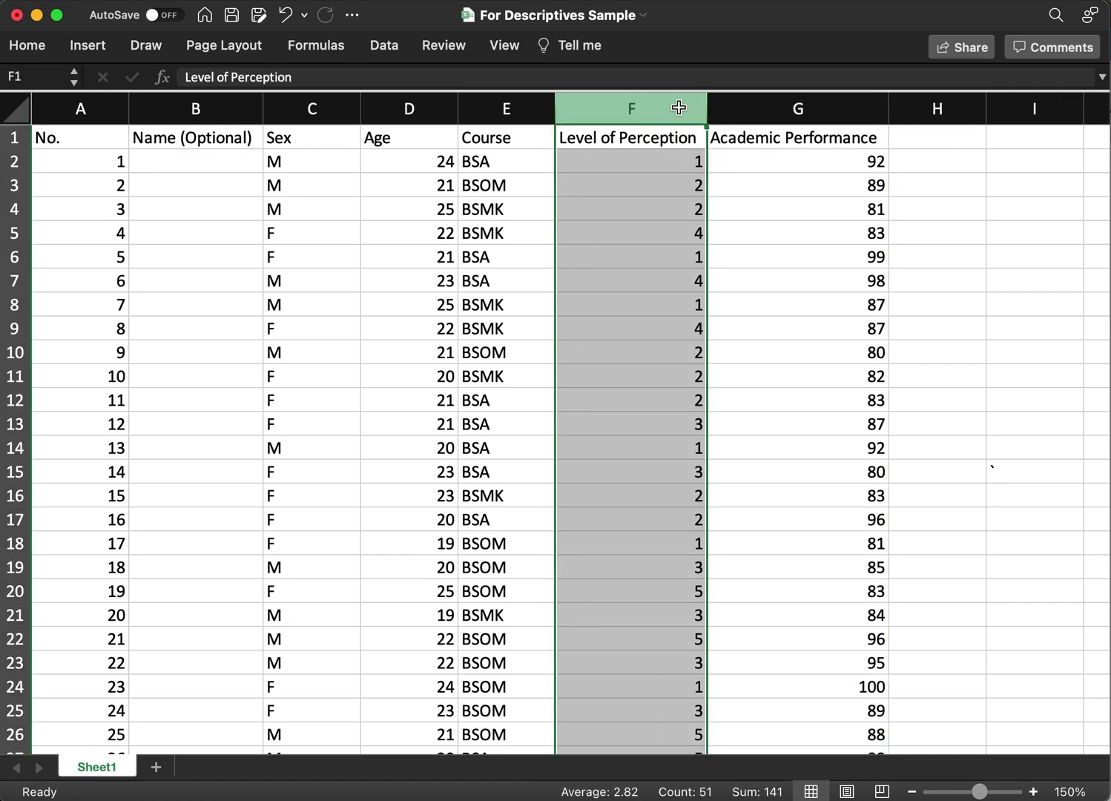
left_click_drag(656, 162, 656, 155)
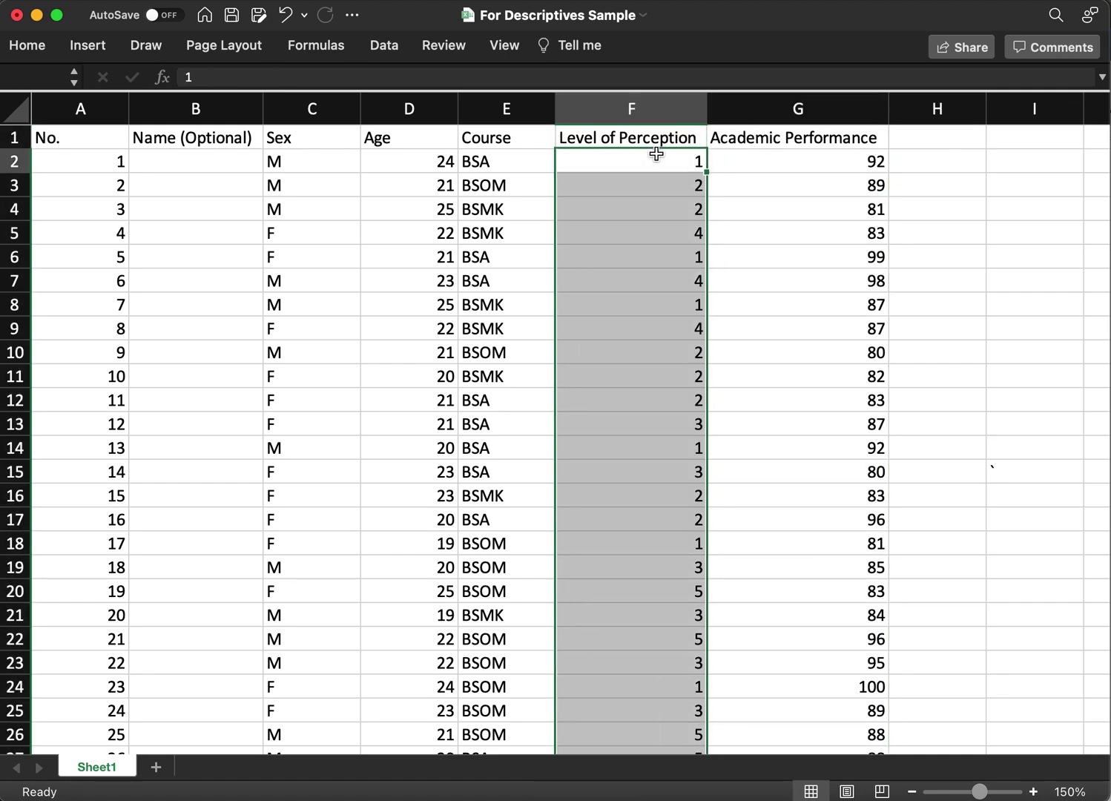
left_click(656, 161)
left_click(631, 109)
left_click(811, 109)
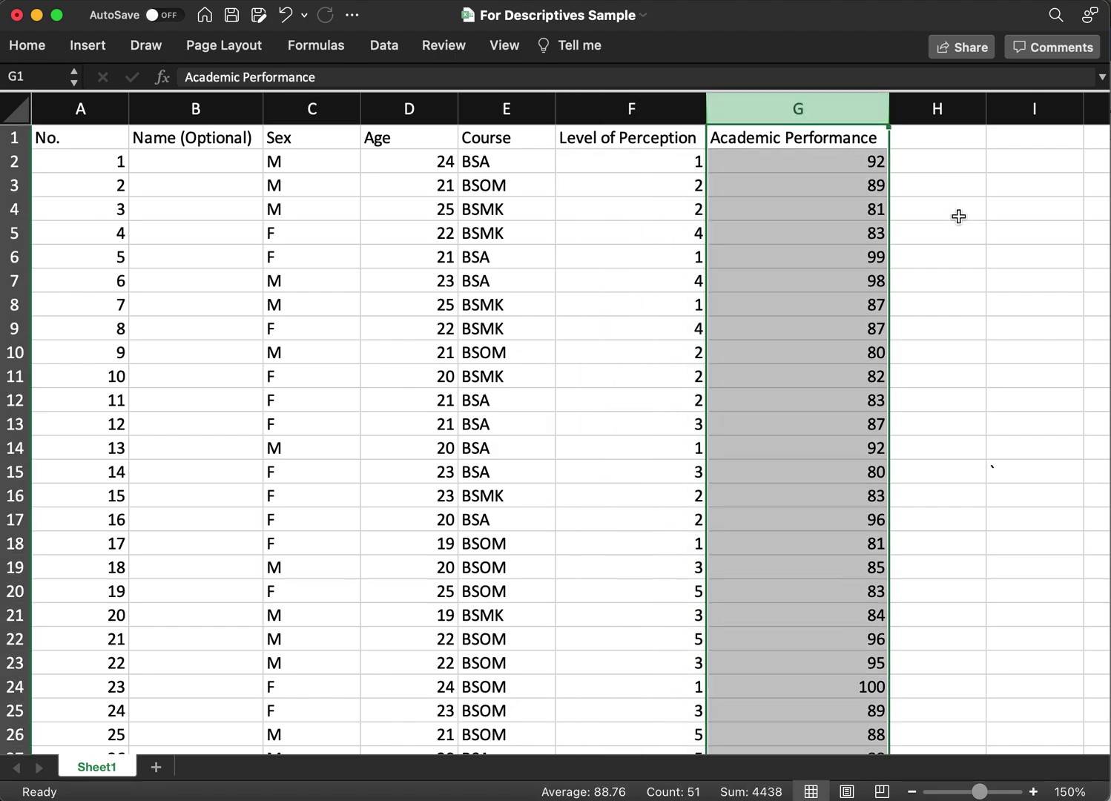
Copy cells C2:G51 for all 50 respondents and switch to the empty jamovi window
mouse_move(311, 162)
left_mouse_down()
mouse_move(800, 566)
mouse_move(808, 591)
left_mouse_up()
scroll(806, 573, "down", 10)
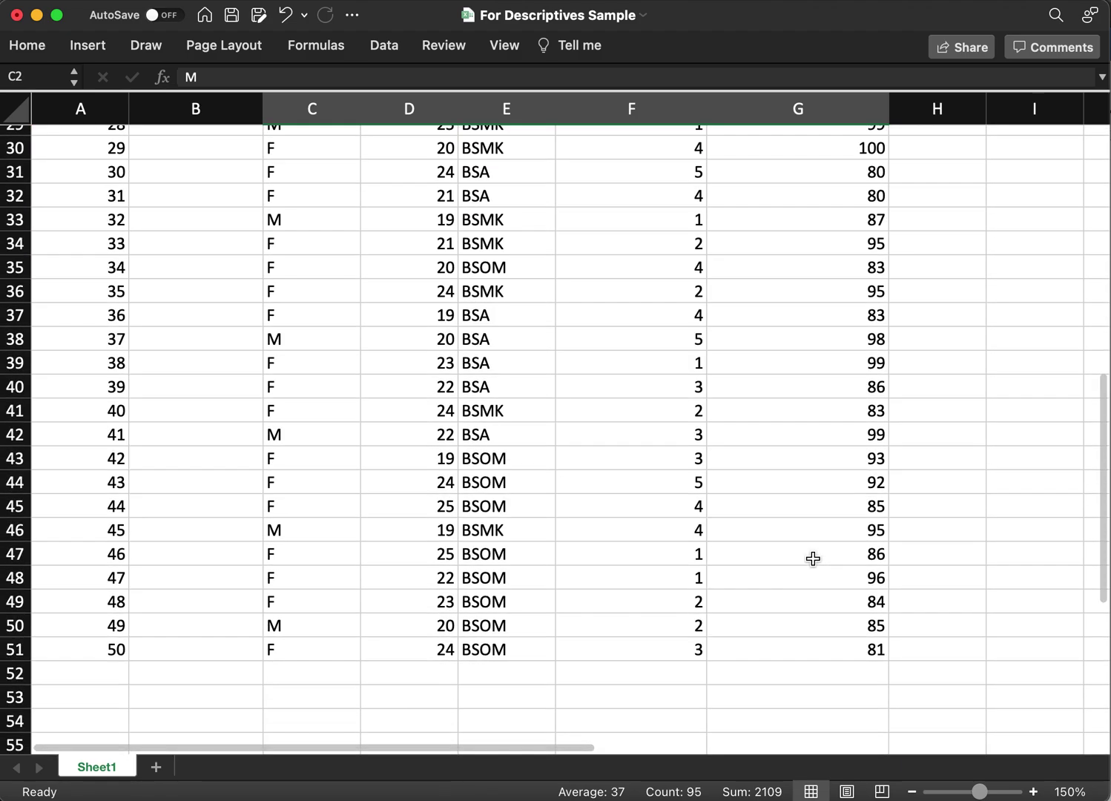
scroll(812, 557, "down", 3)
left_click(842, 650, "shift")
key("super+c")
scroll(838, 493, "up", 8)
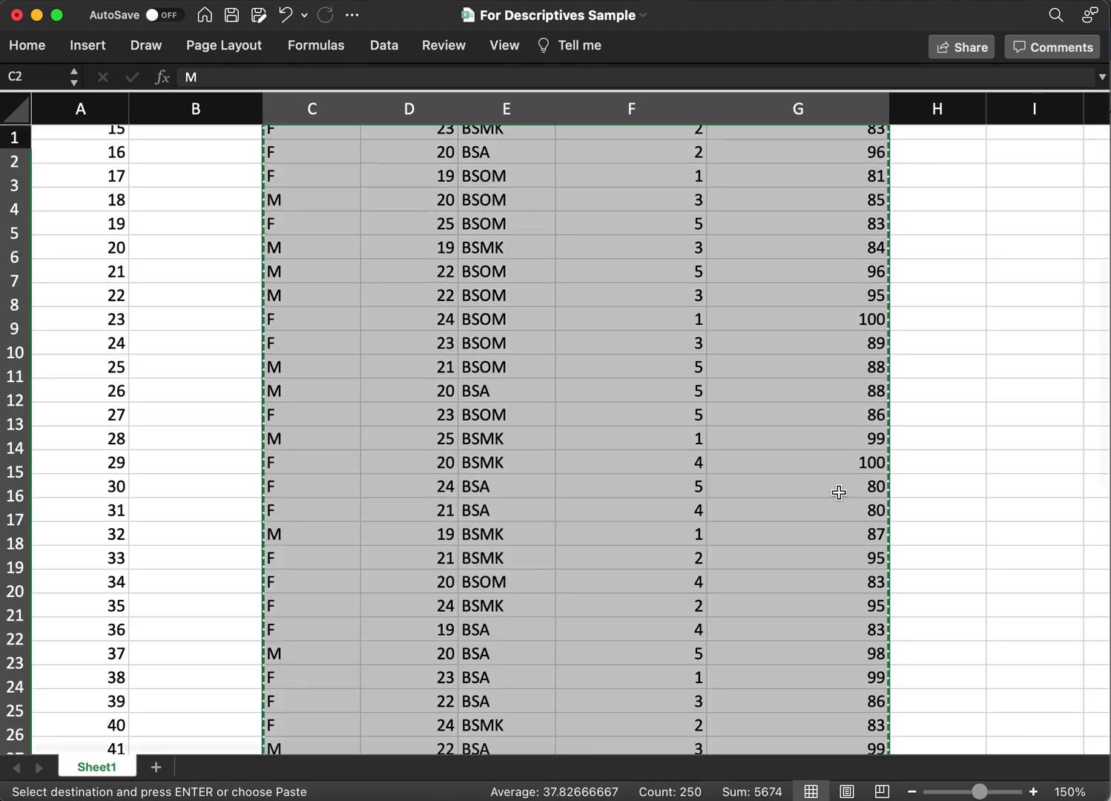
scroll(838, 492, "up", 5)
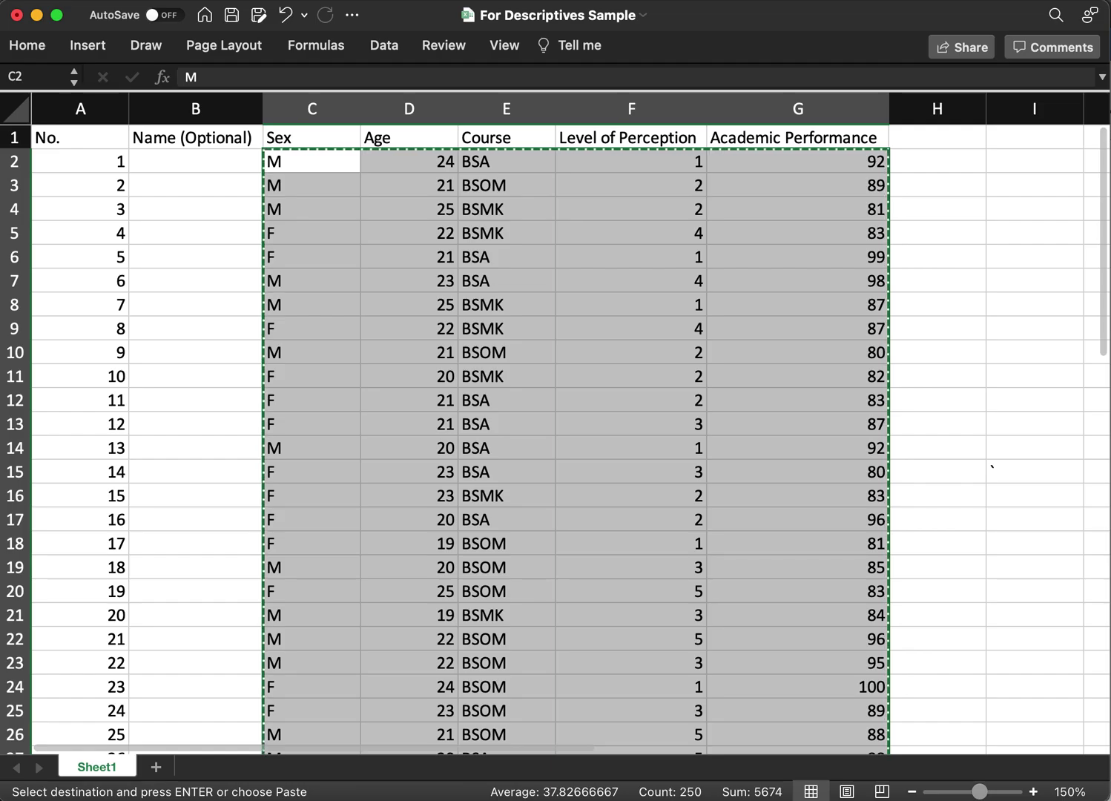
key("super+Tab")
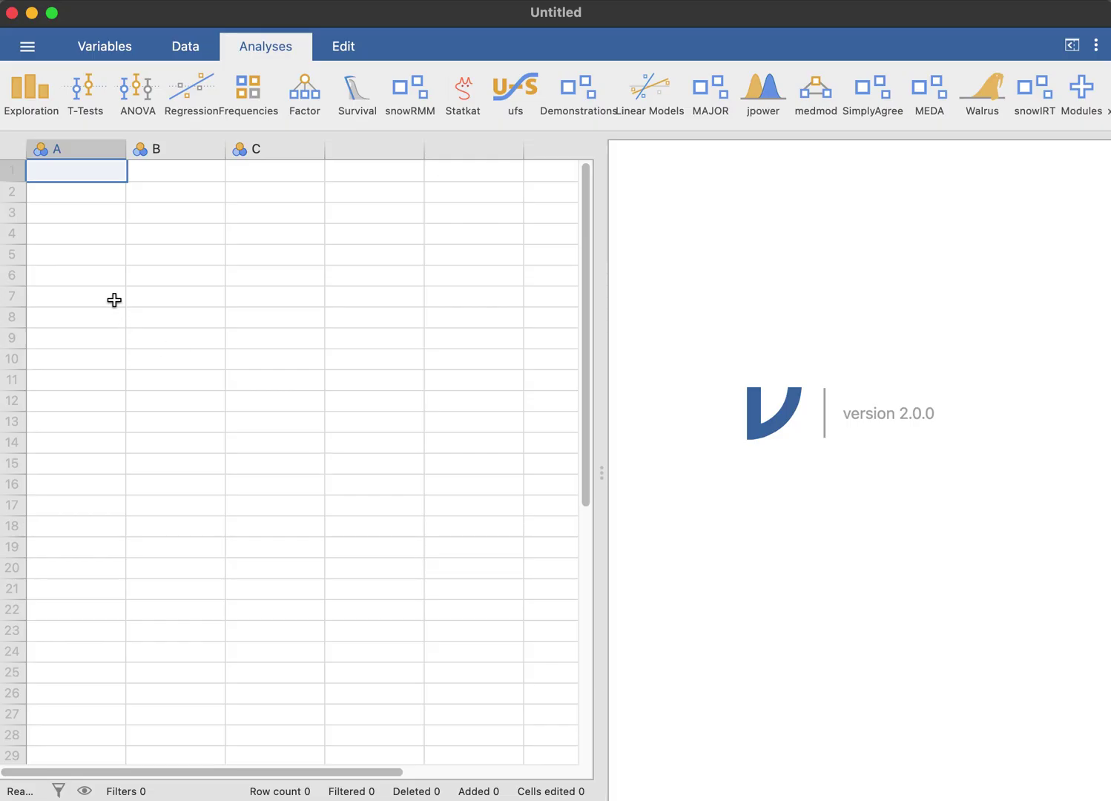
Paste the survey data into jamovi and name the first variable Sex
left_click(116, 174)
key("ctrl+v")
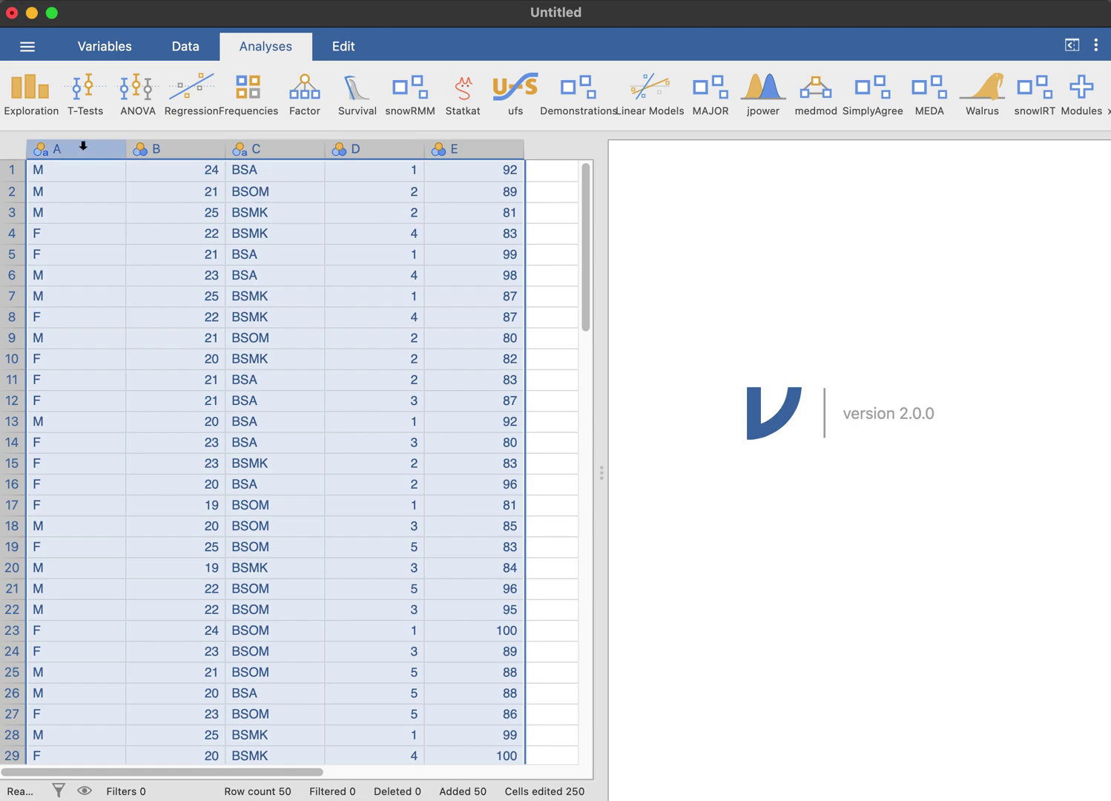
double_click(251, 152)
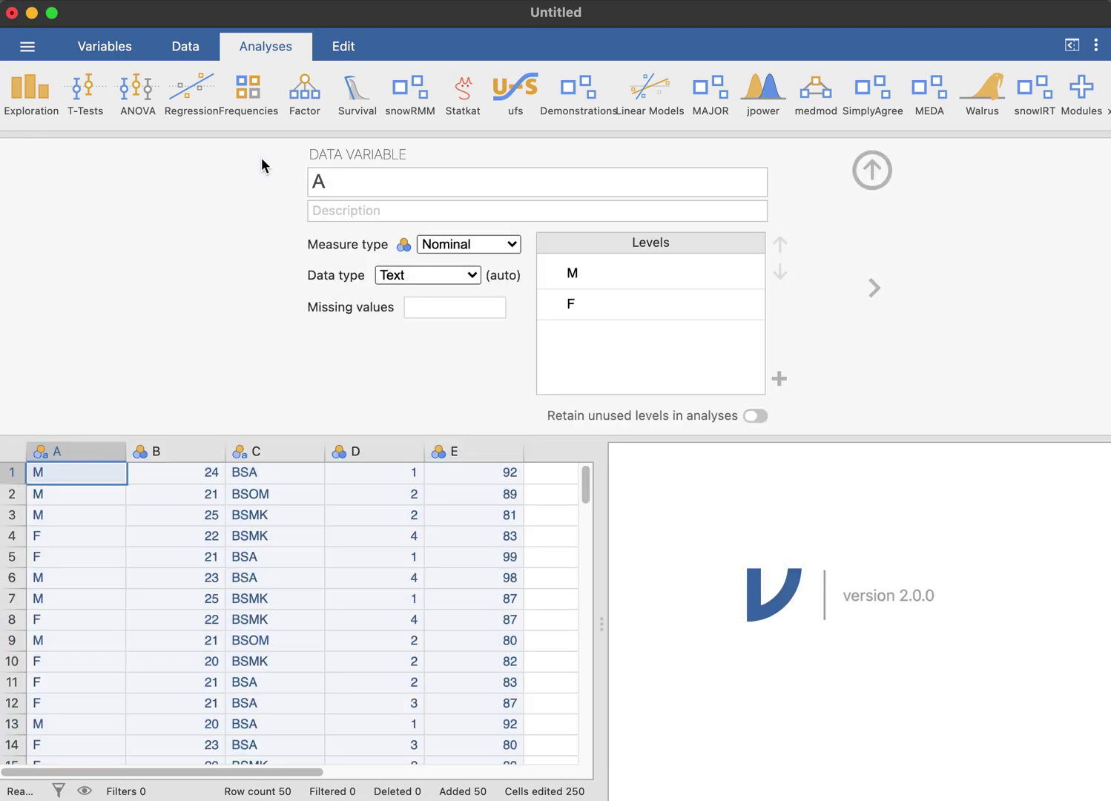
double_click(331, 181)
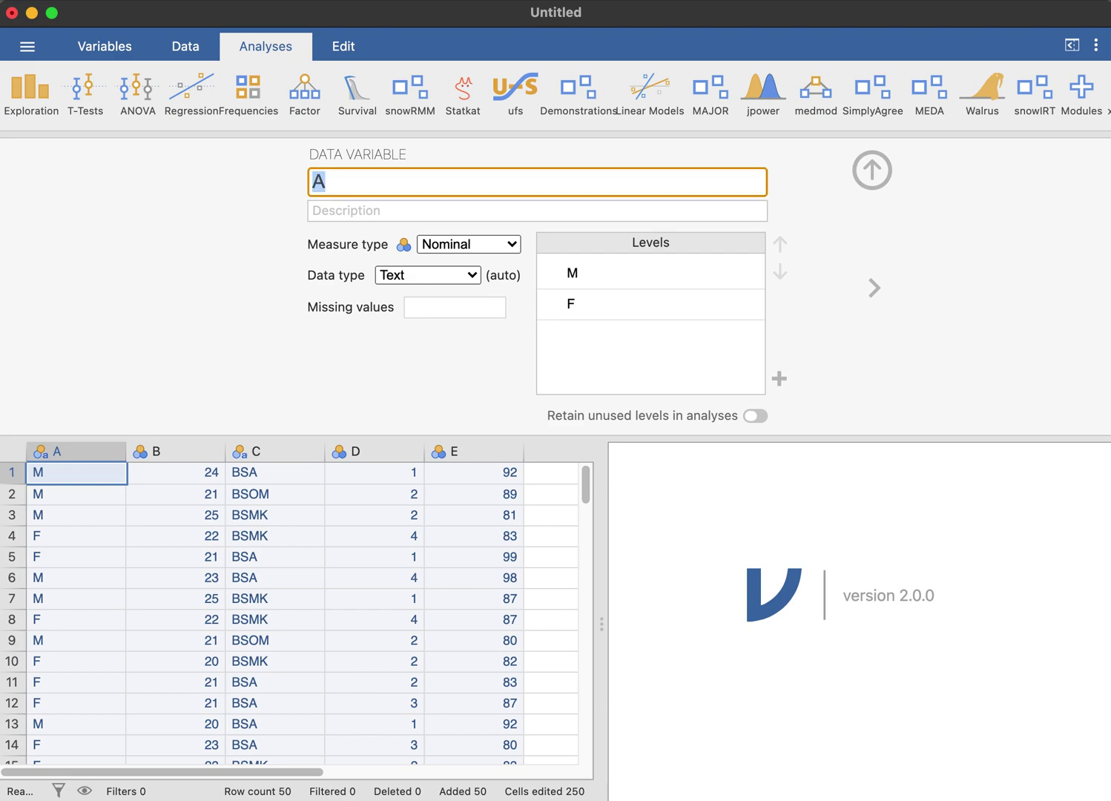
type("Sex")
key("Return")
key("Tab")
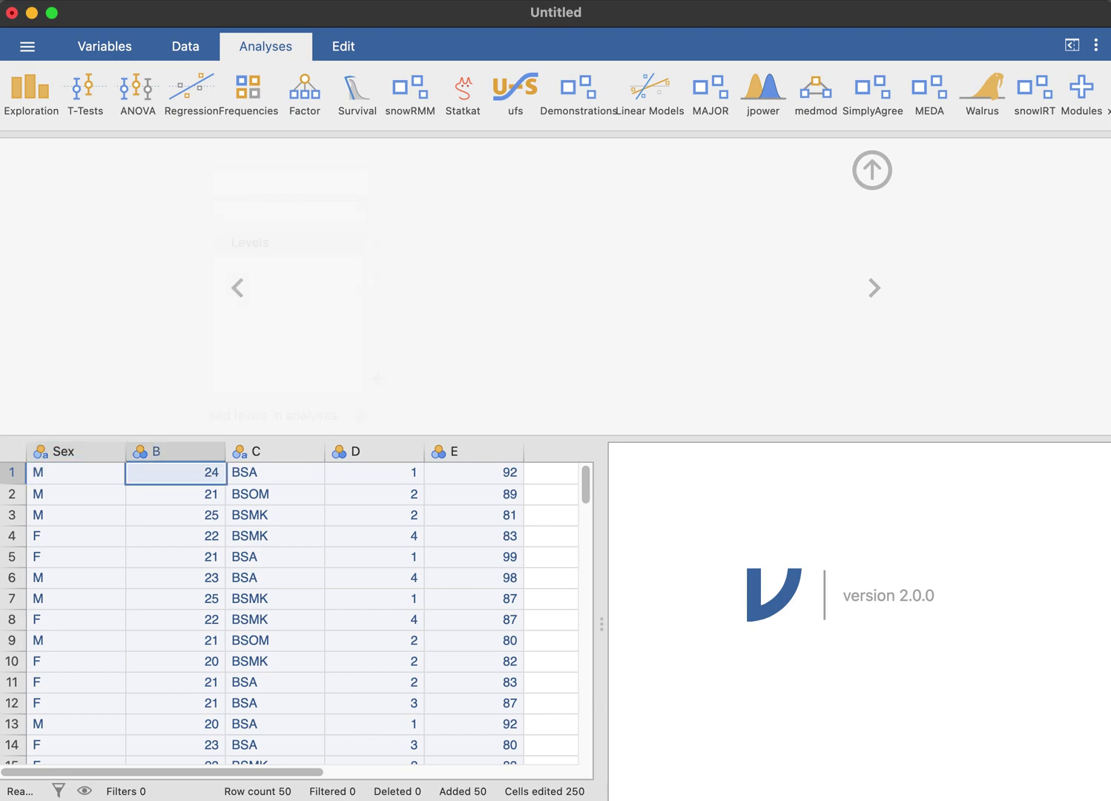
Name the second and third variables Age and Course
double_click(331, 181)
type("A")
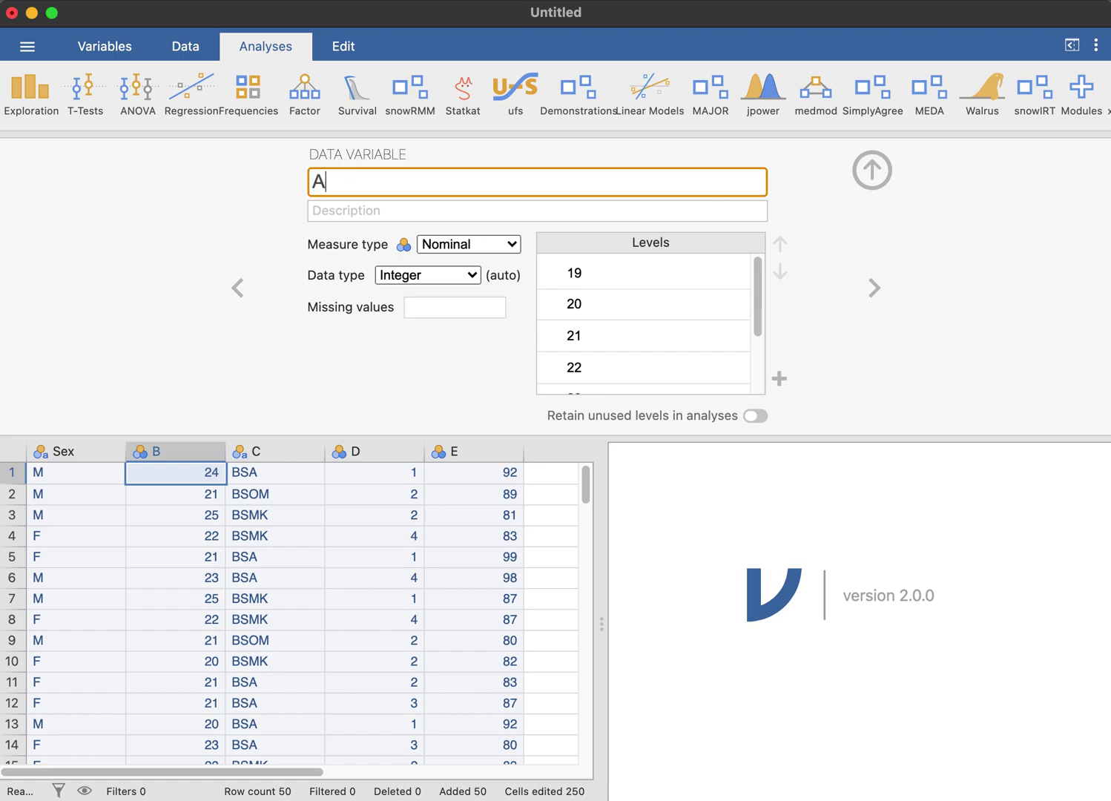
type("ge")
key("Return")
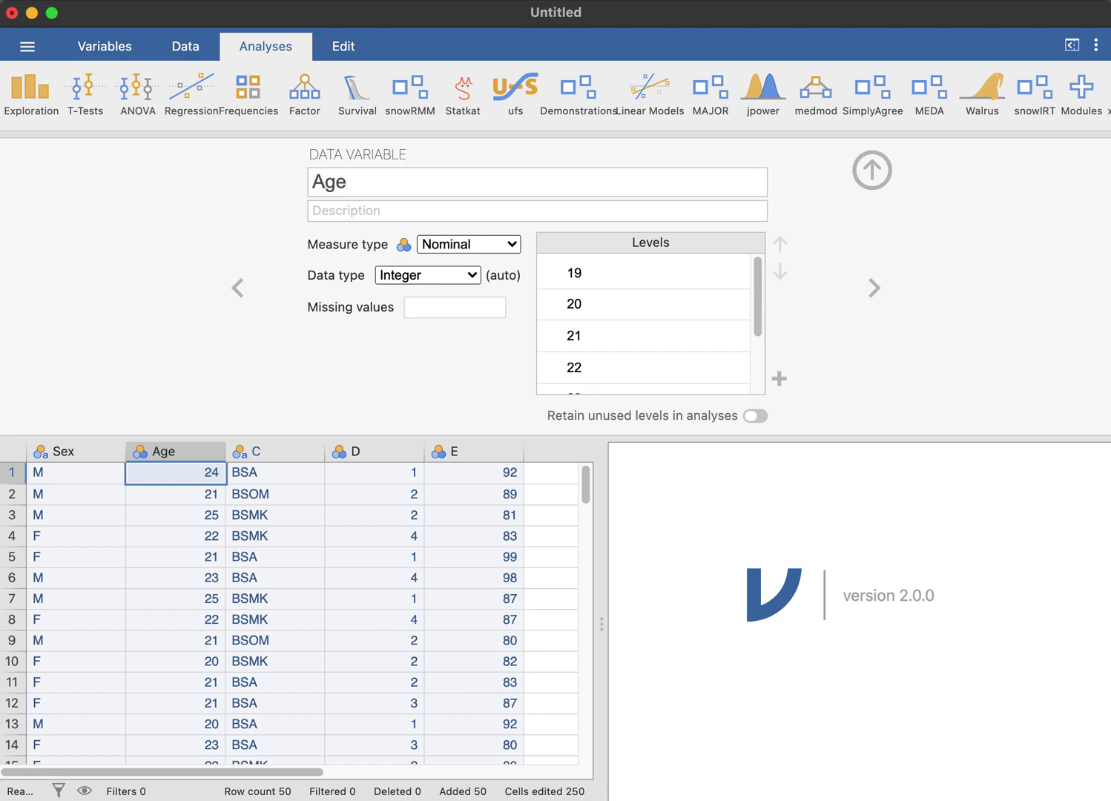
key("Tab")
double_click(394, 185)
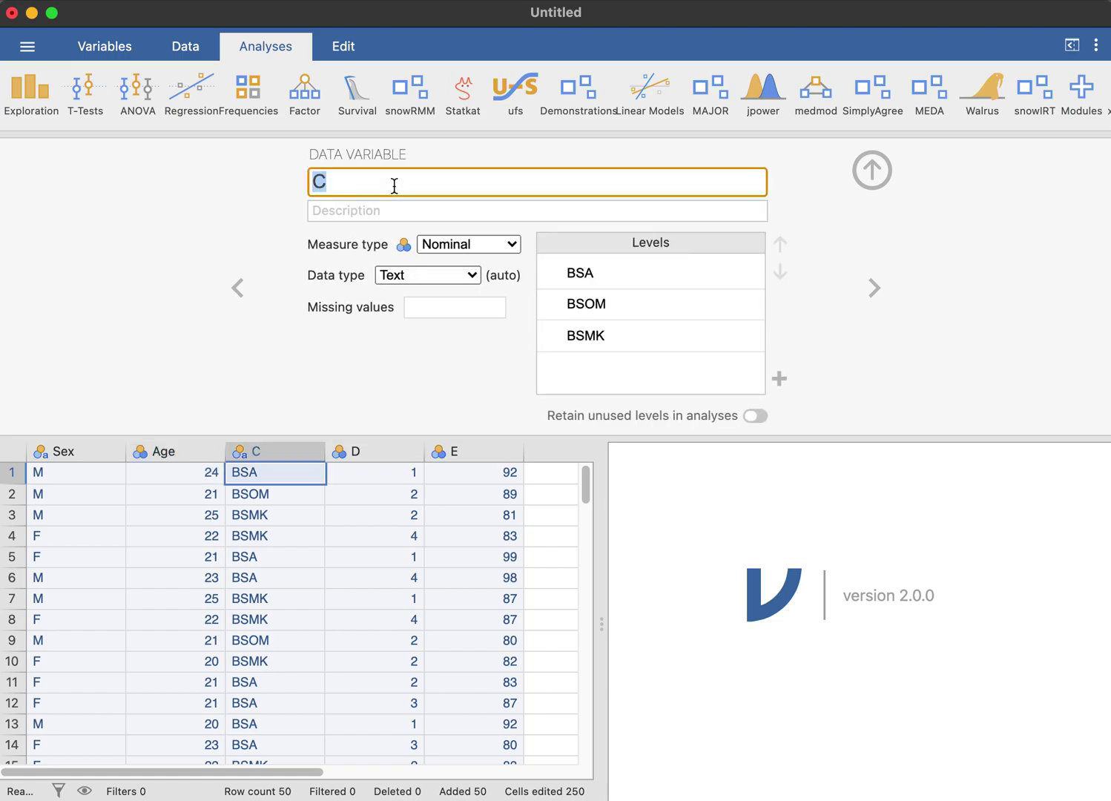
type("Course")
key("Return")
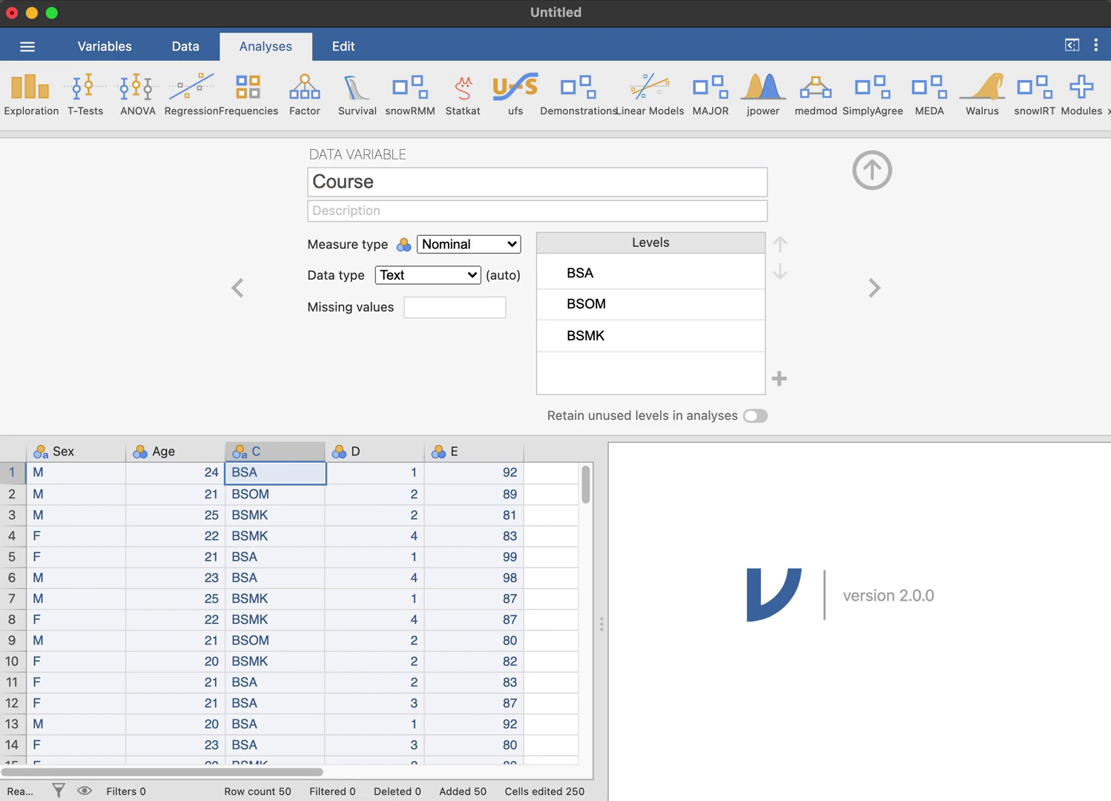
Rename variable D to 'Level of Perception'
key("Right")
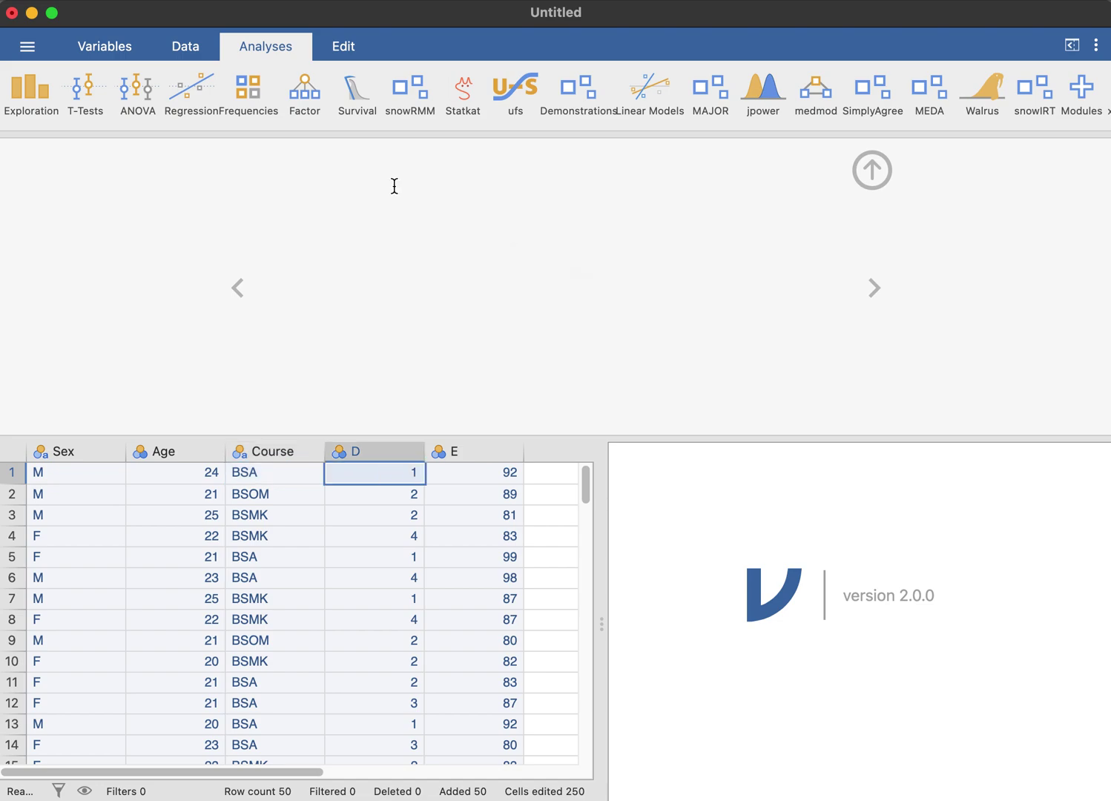
left_click(395, 185)
type("Level ")
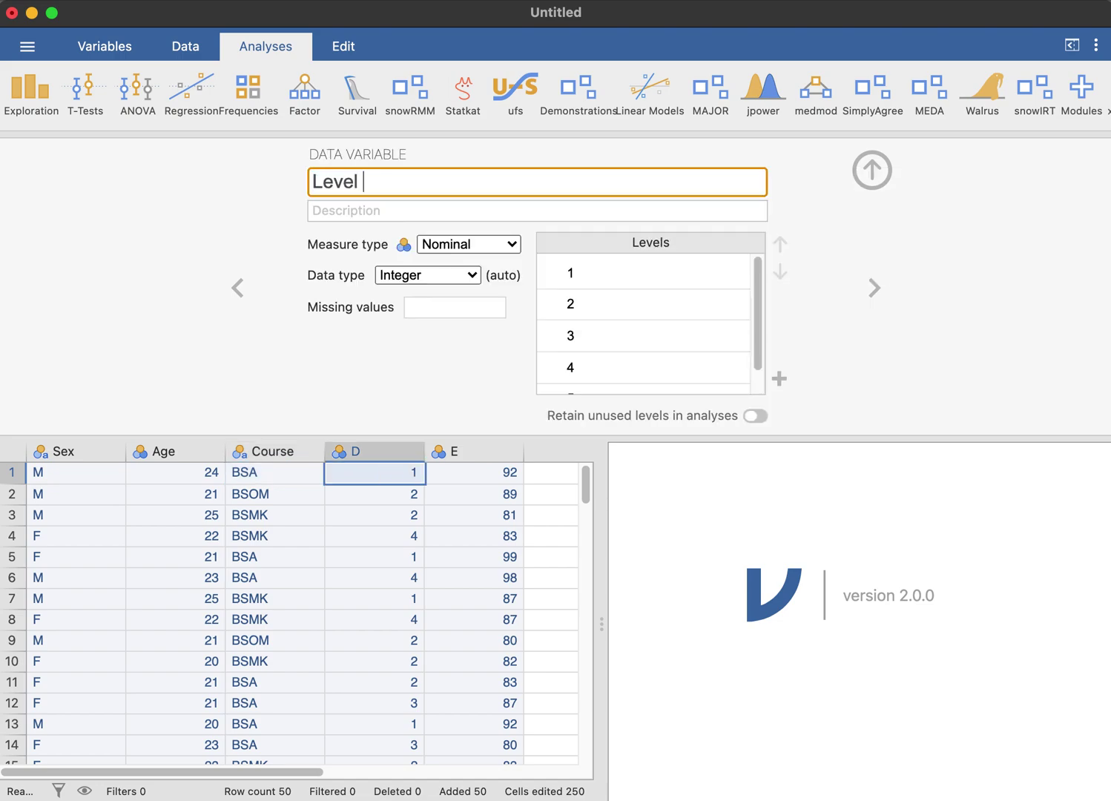
type("of Percp")
key("BackSpace")
type("eption")
key("Return")
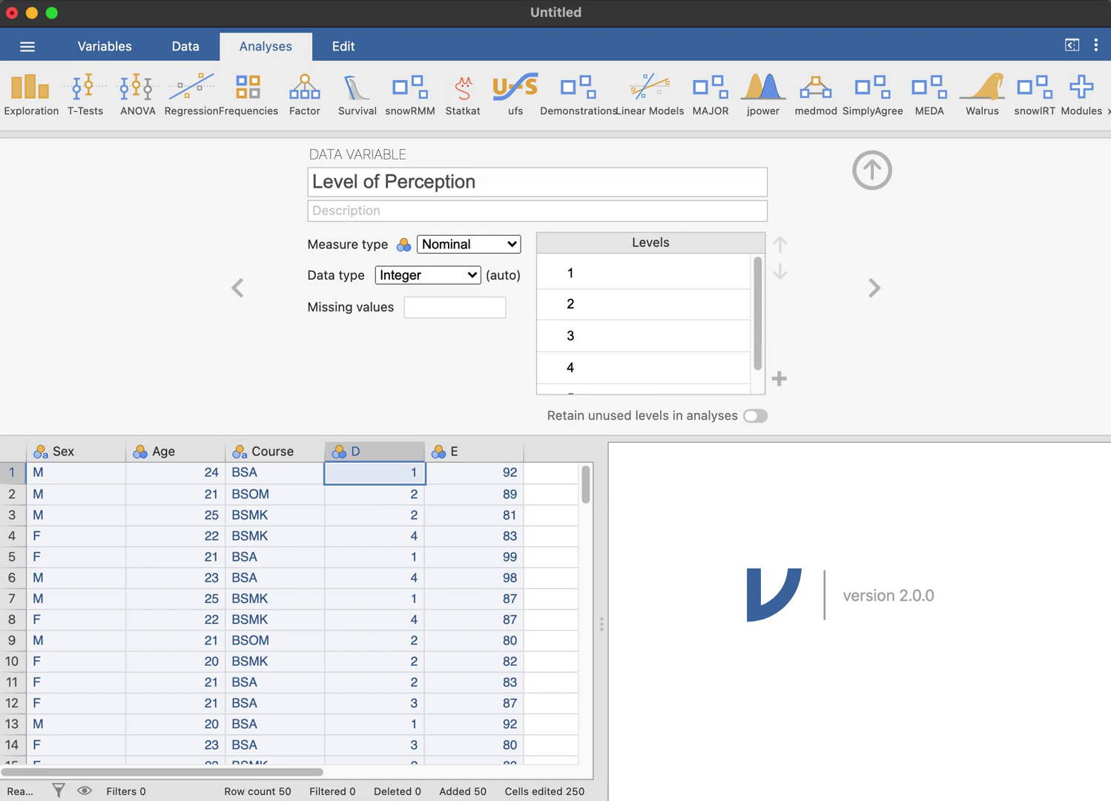
Rename variable E to 'Academic Performance' and close variable setup
key("Right")
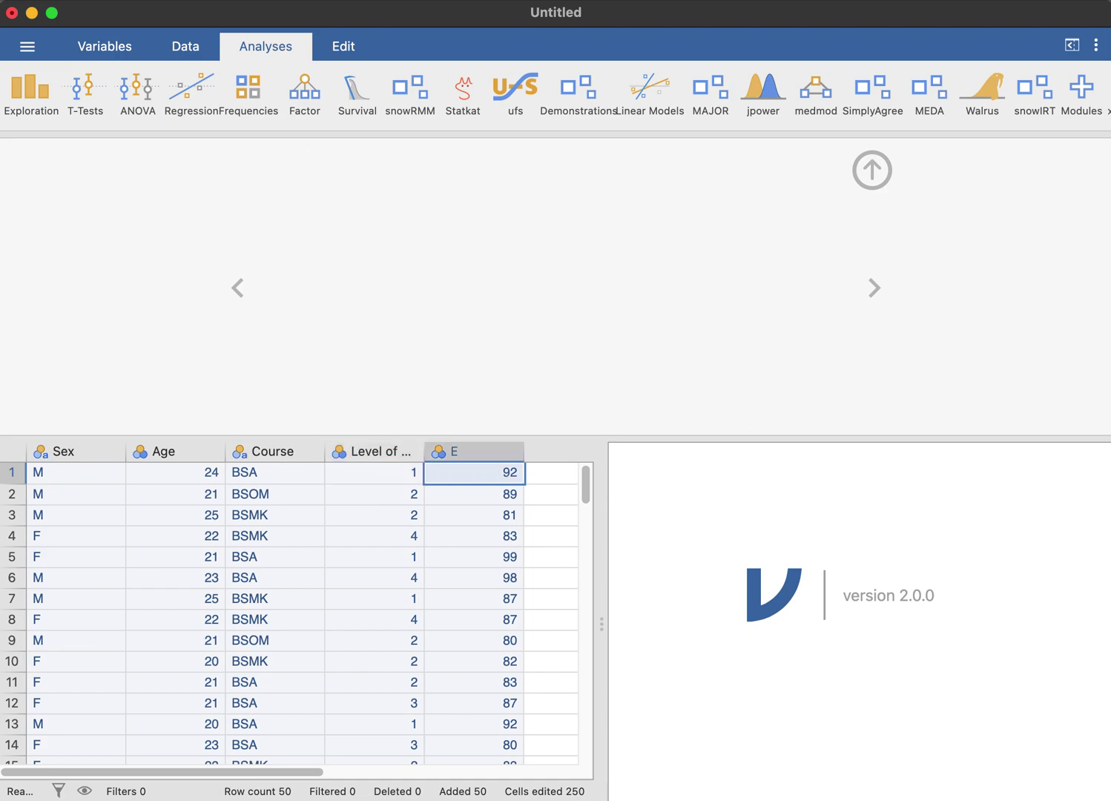
left_click(394, 183)
type("A")
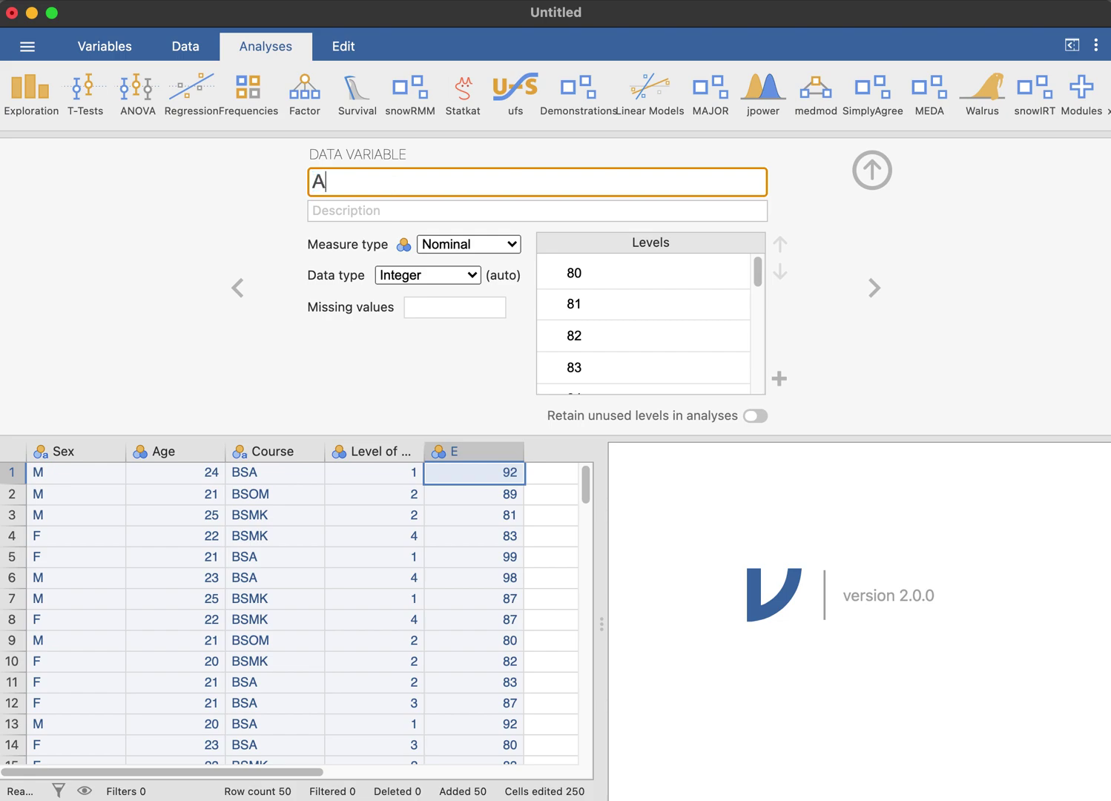
type("cademic Perf")
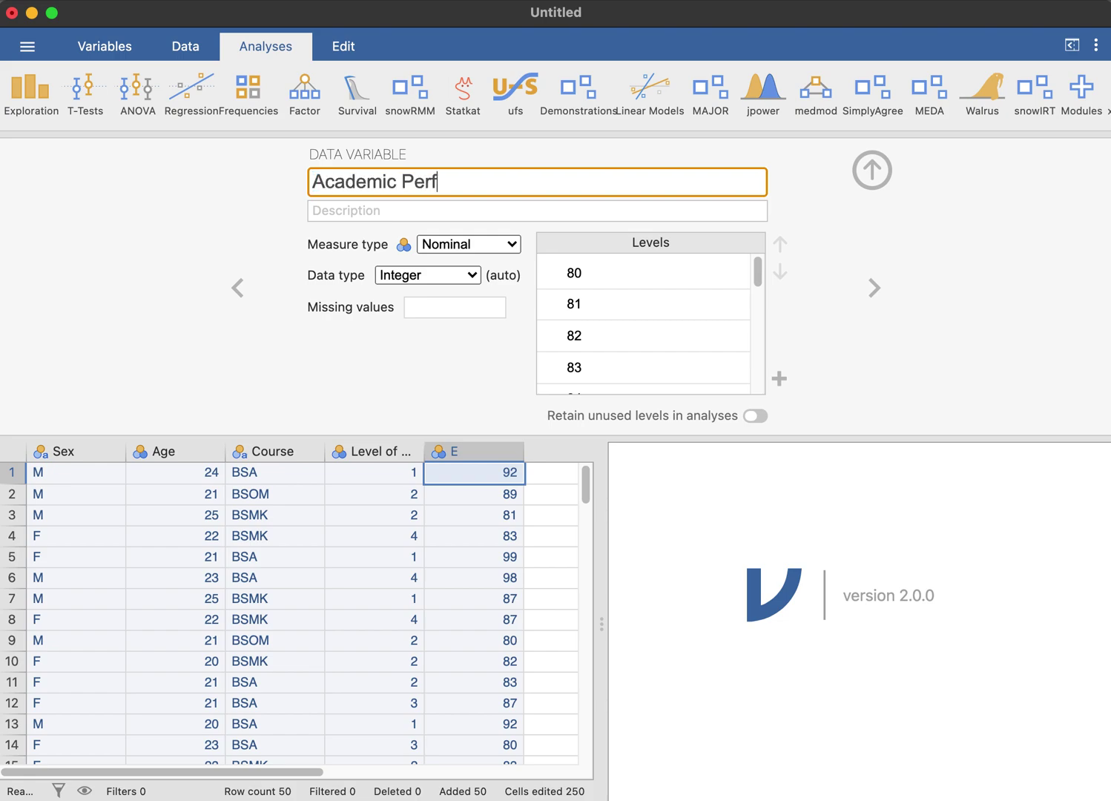
type("ormance")
key("Return")
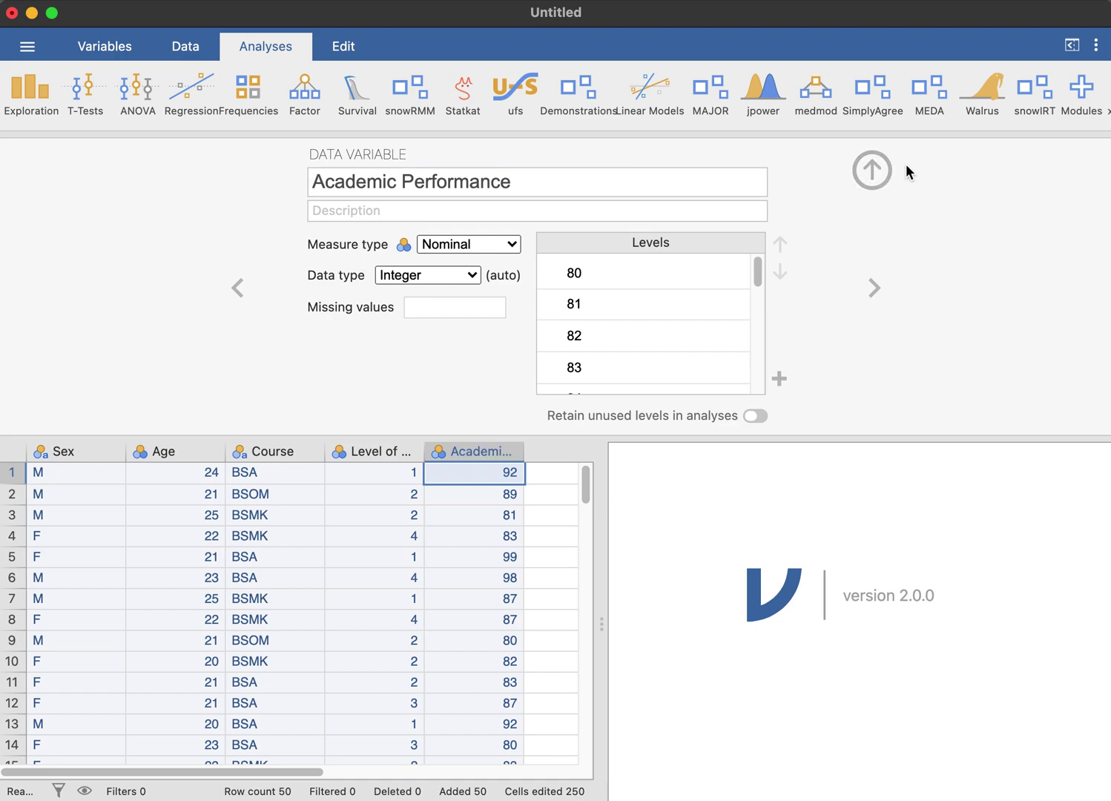
double_click(438, 538)
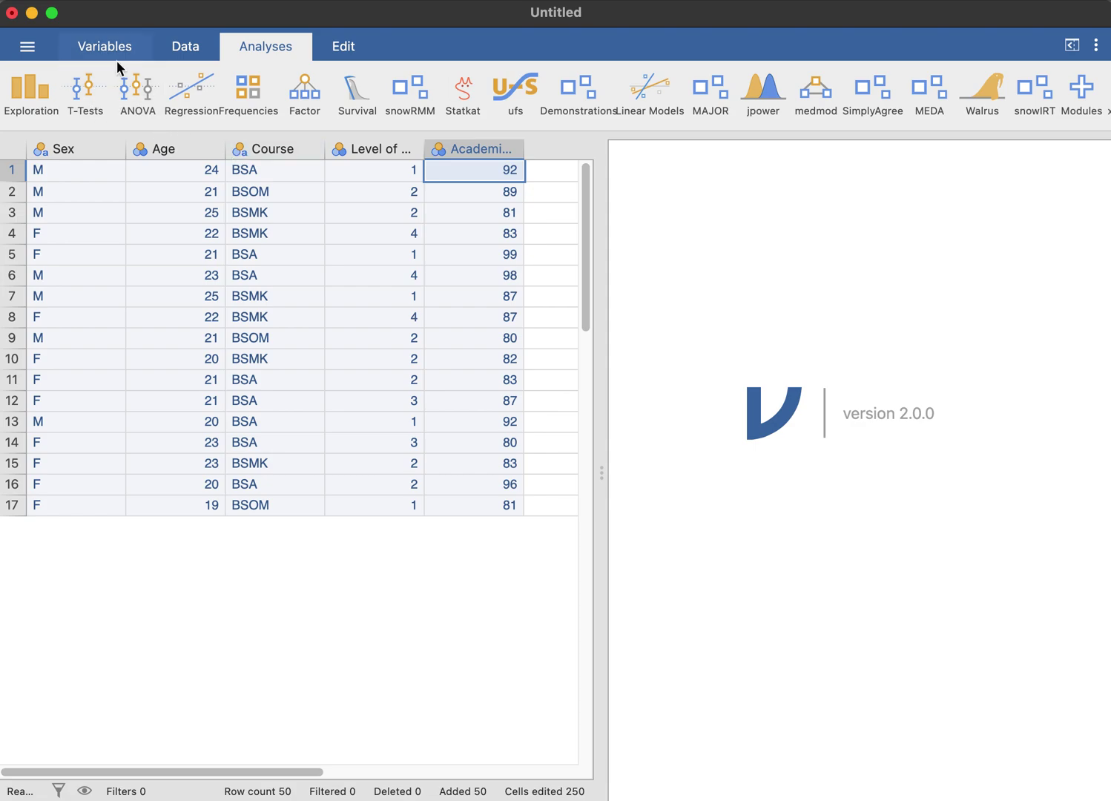
Add a Descriptives analysis from the Exploration analyses menu
left_click(458, 582)
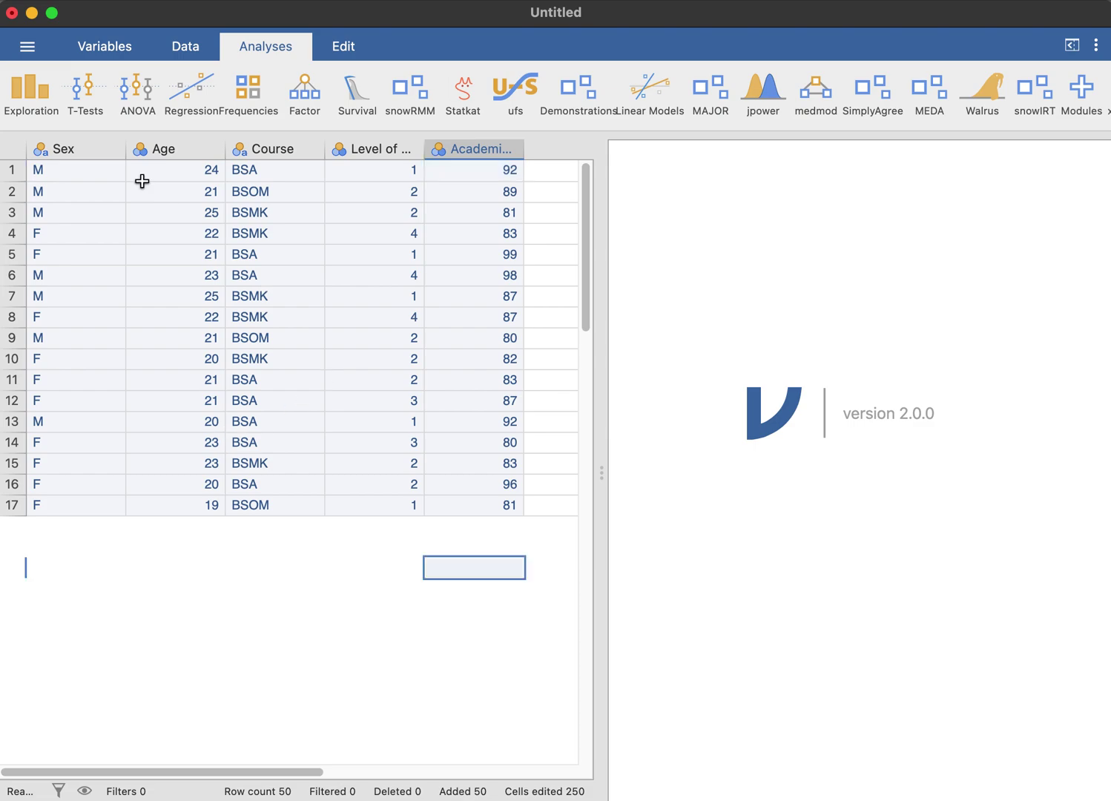
left_click(44, 97)
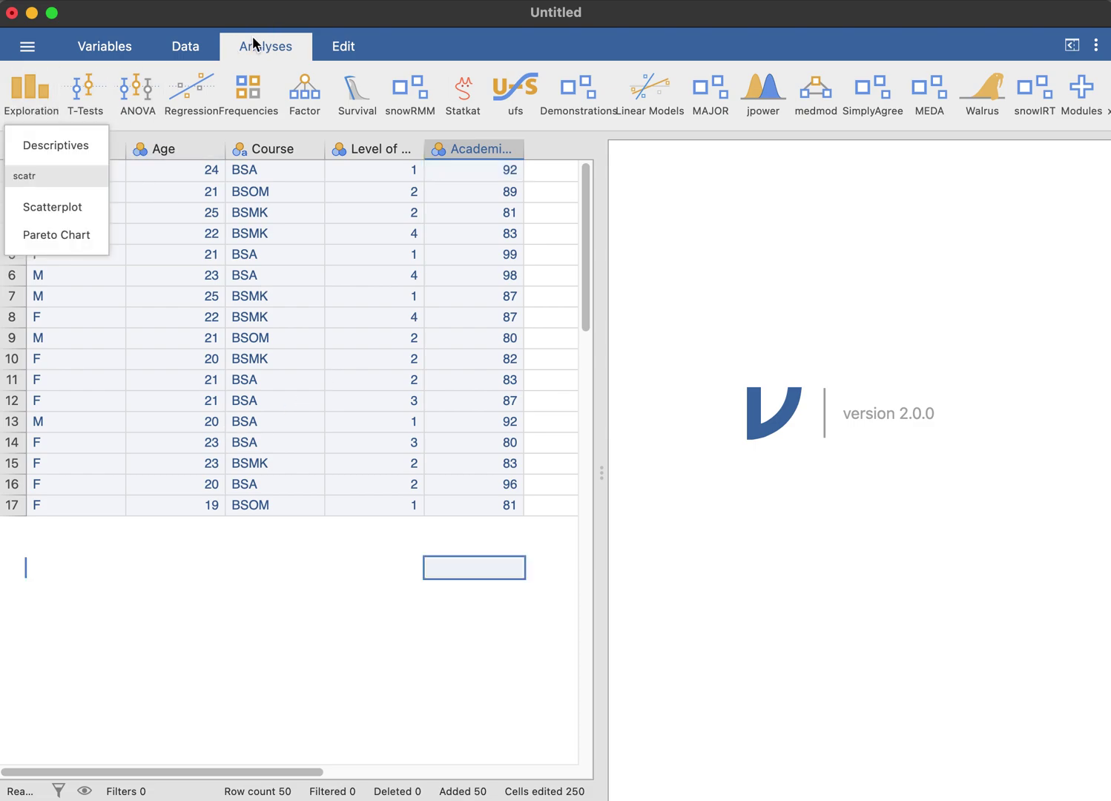
left_click(201, 52)
left_click(49, 119)
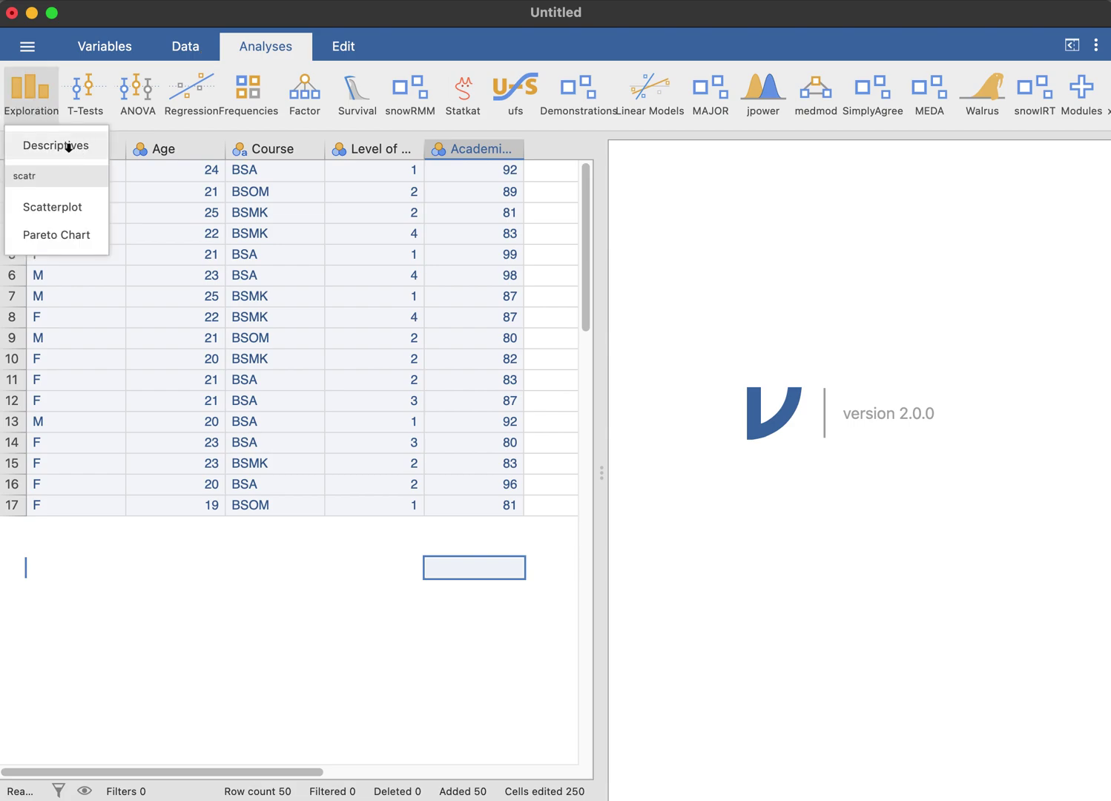
left_click(68, 149)
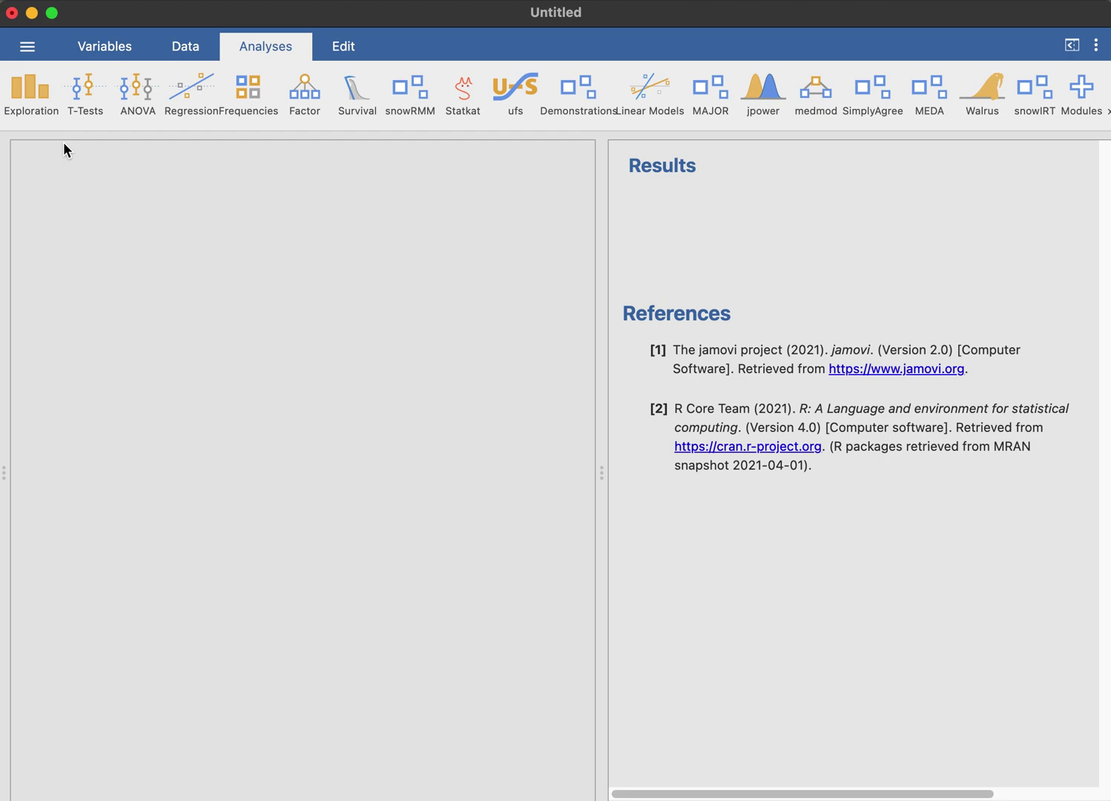
Move Level of Perception into the Descriptives Variables box
left_click(376, 99)
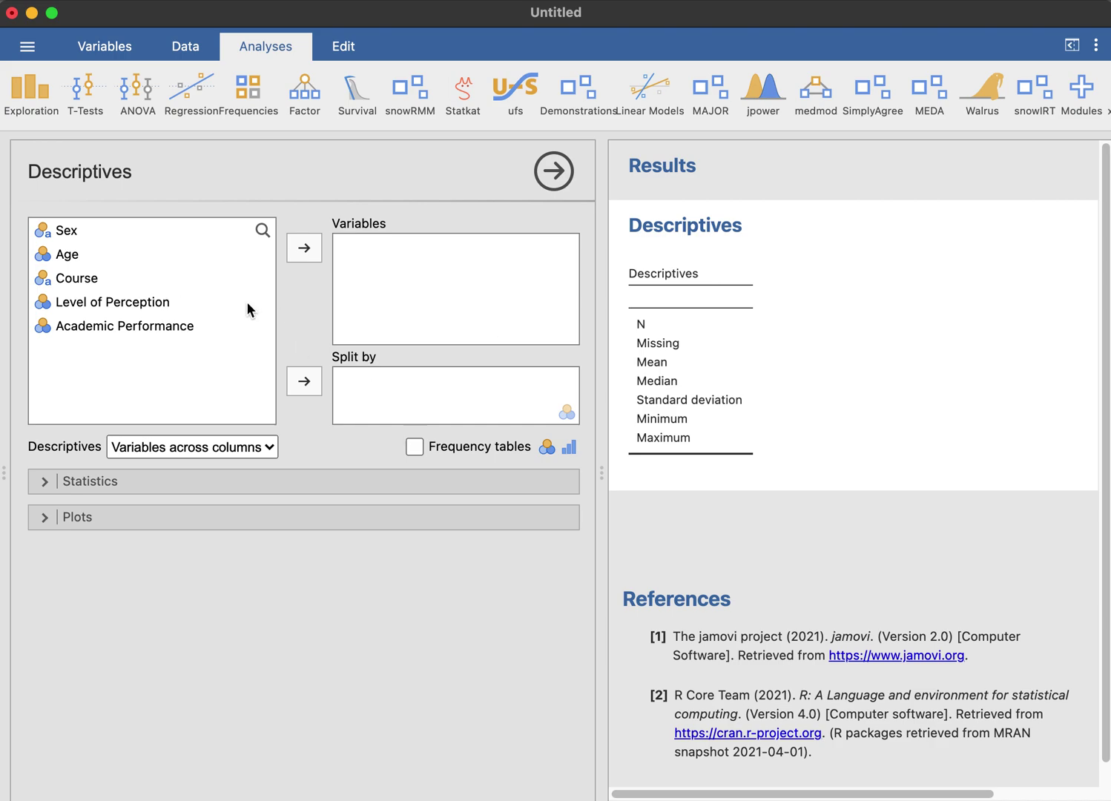
left_click(177, 301)
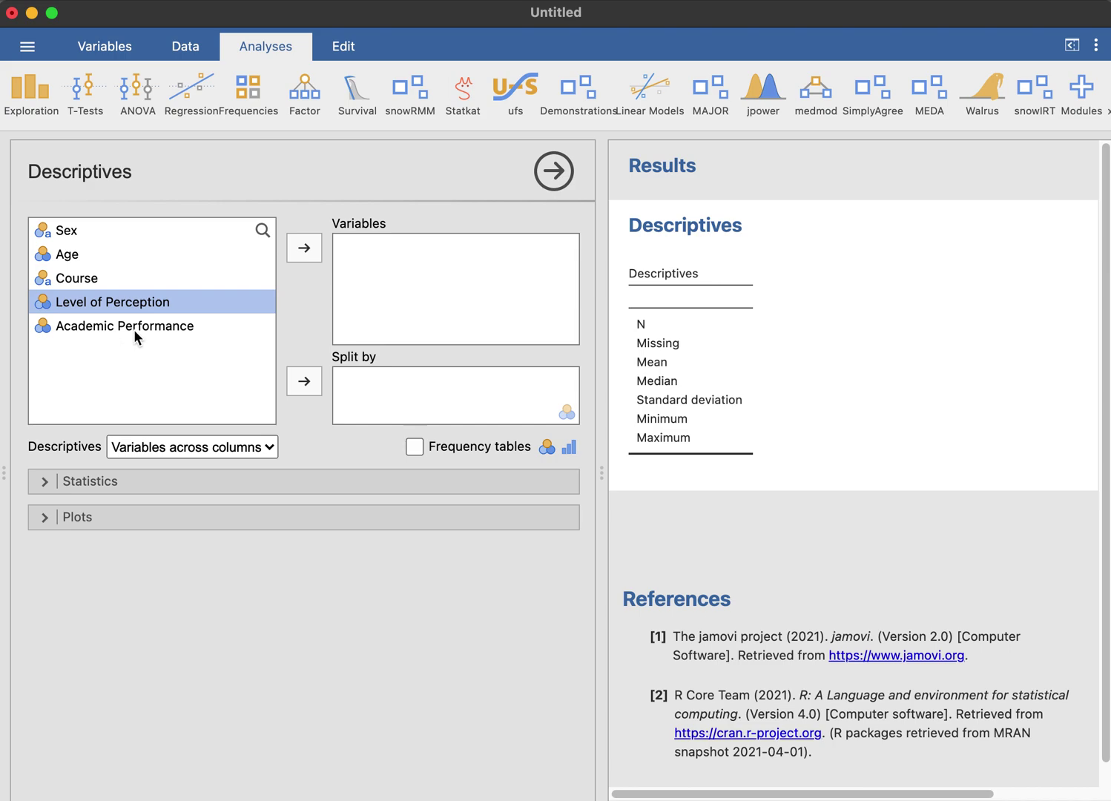
mouse_move(202, 301)
left_mouse_down()
mouse_move(421, 275)
mouse_move(377, 276)
left_mouse_up()
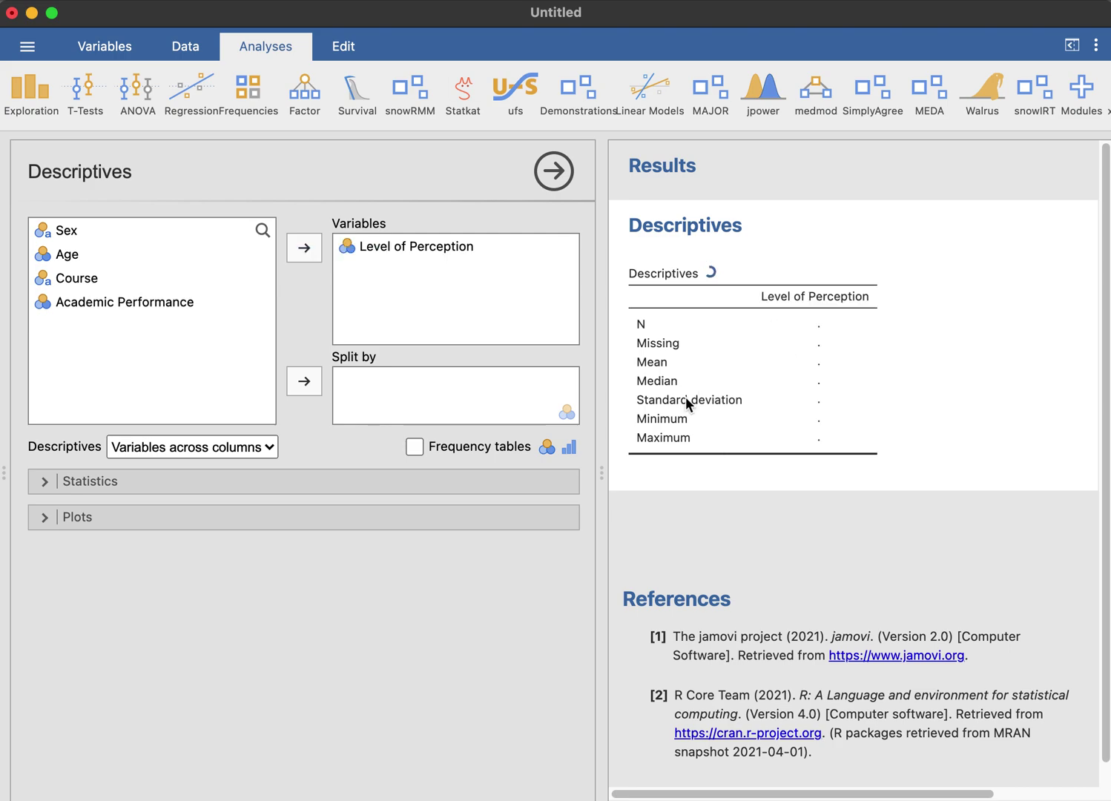
Lay out the table with variables across rows and expand the Statistics options
left_click(268, 446)
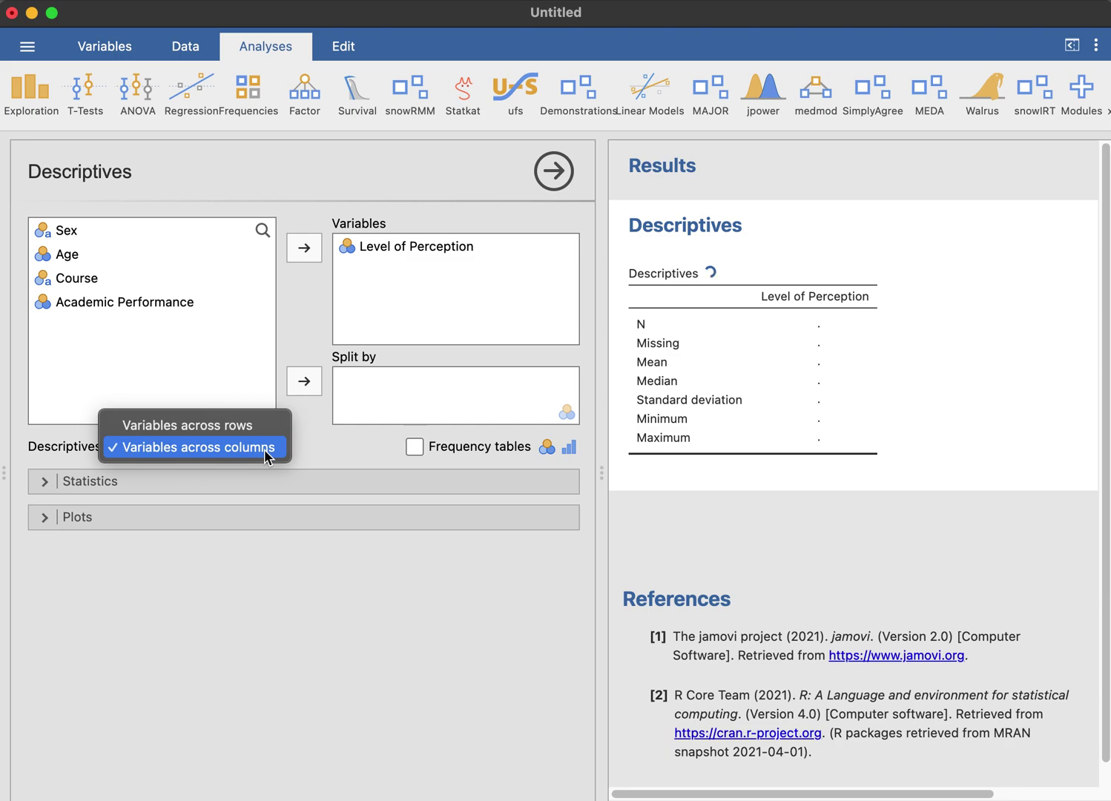
left_click(187, 425)
left_click(57, 478)
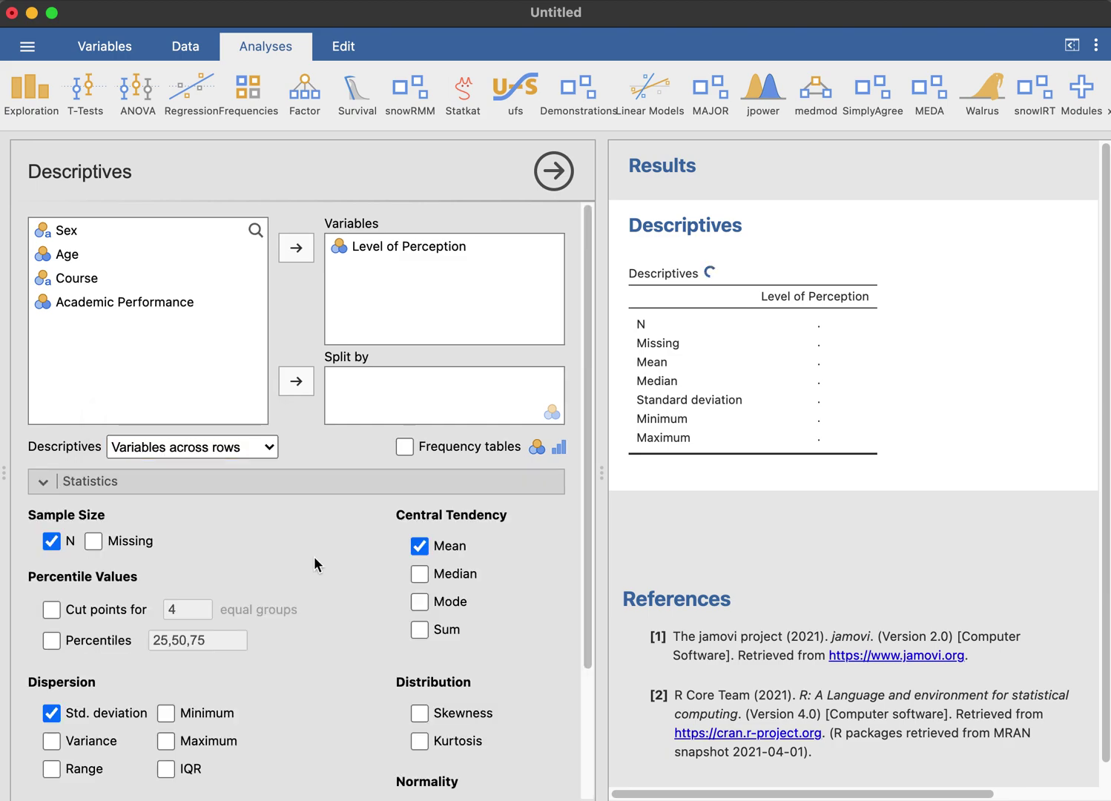